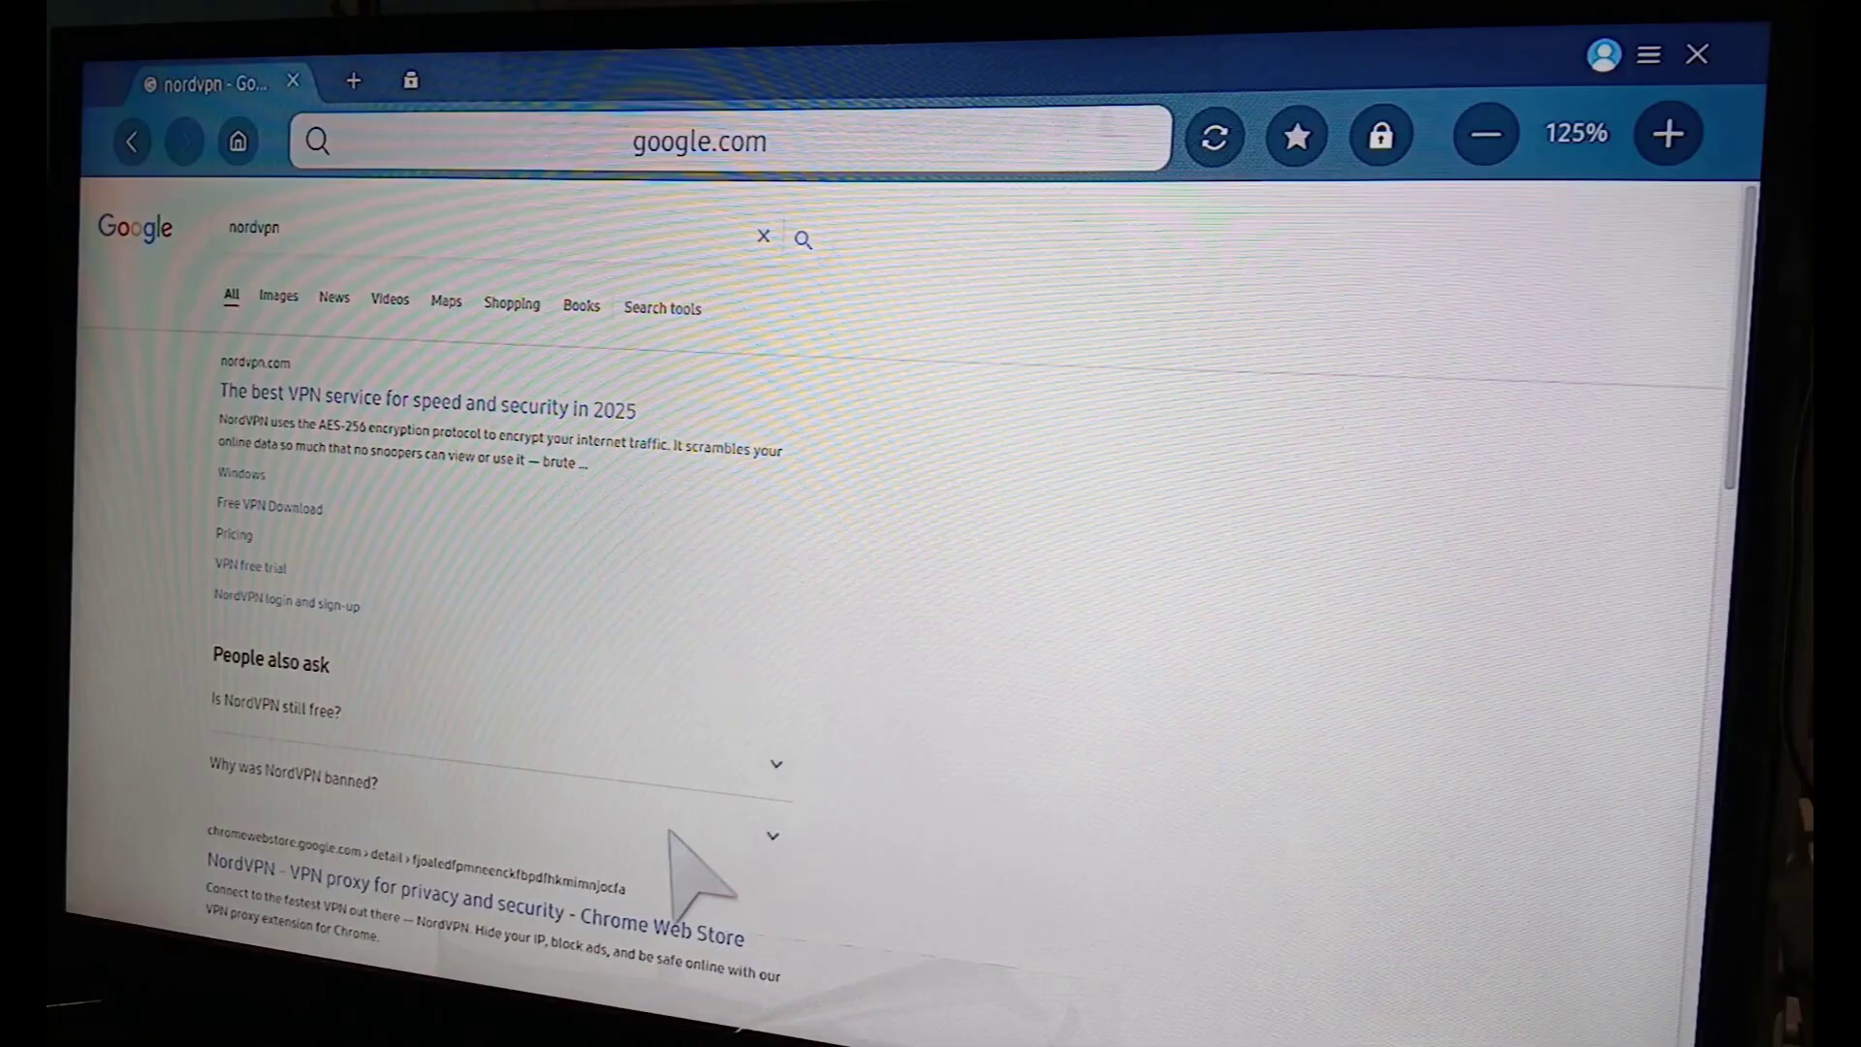
- View nordvpn.com's 2-year Complete, Plus and Basic plans, then return to its 30-day trial page
left_click(244, 569)
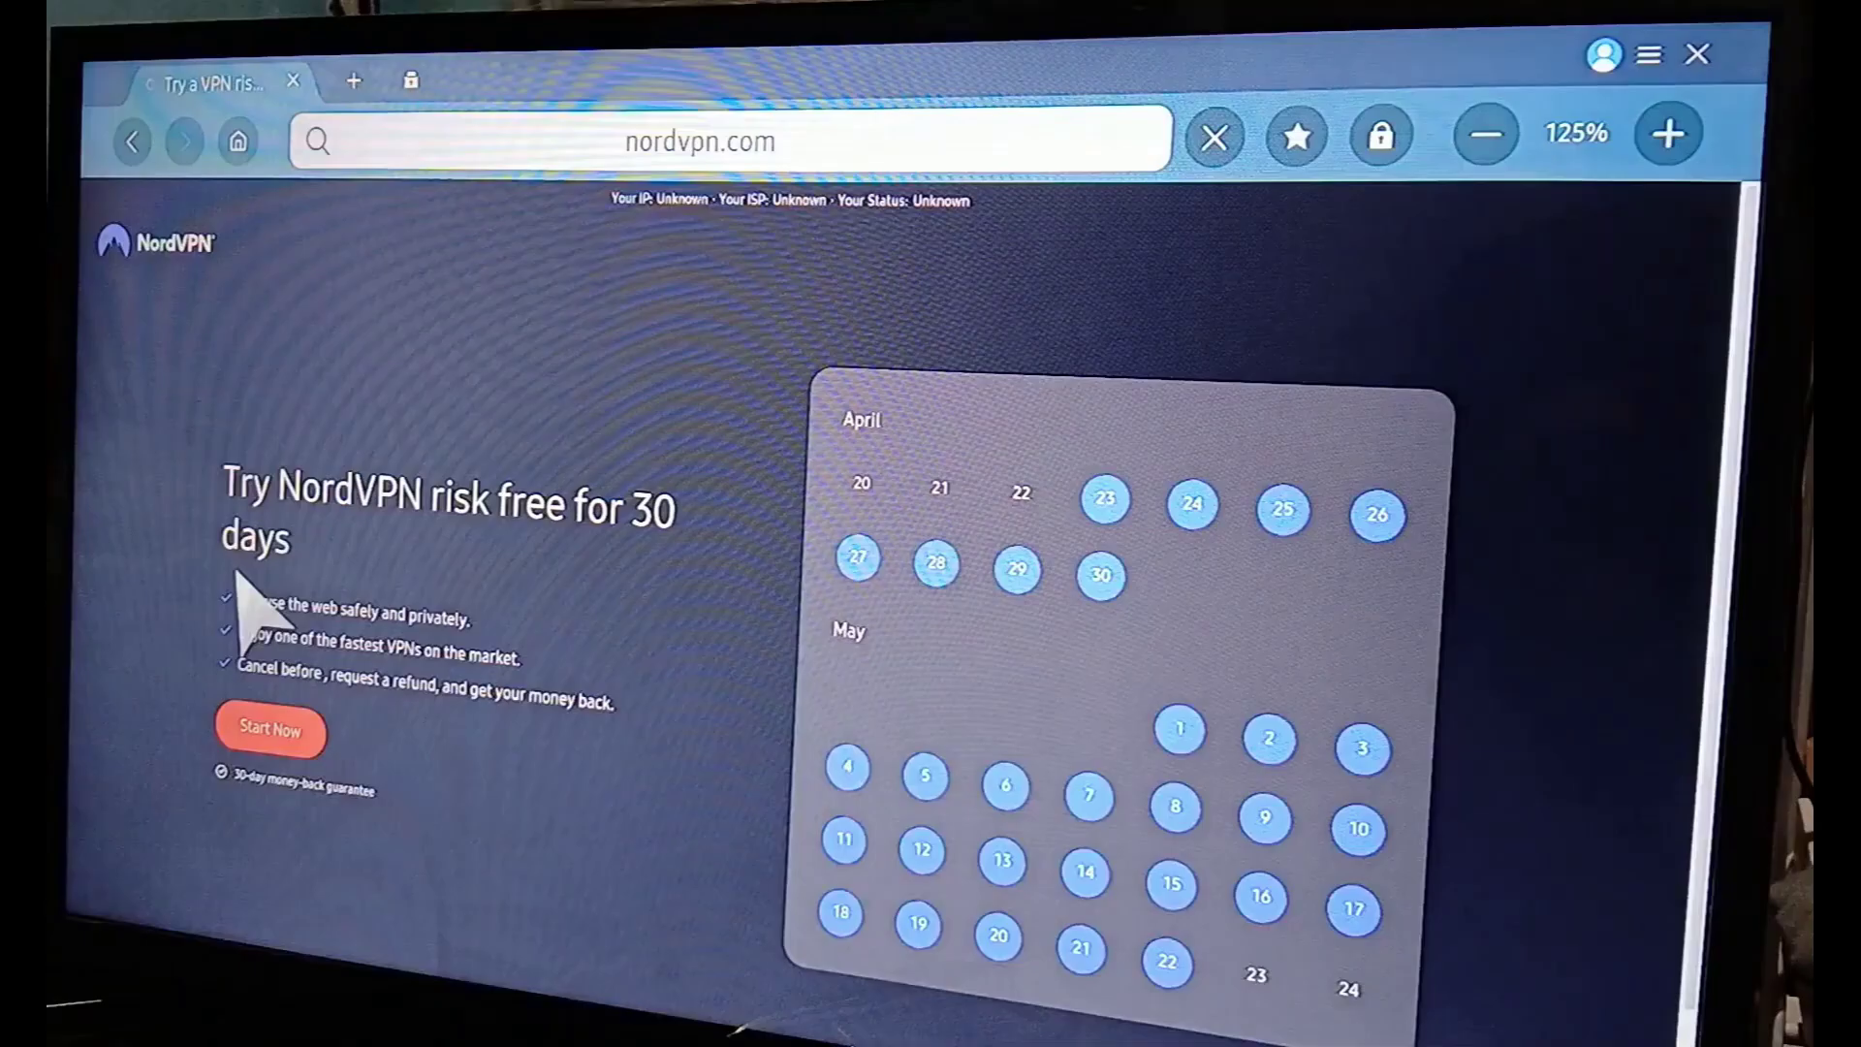
left_click(229, 729)
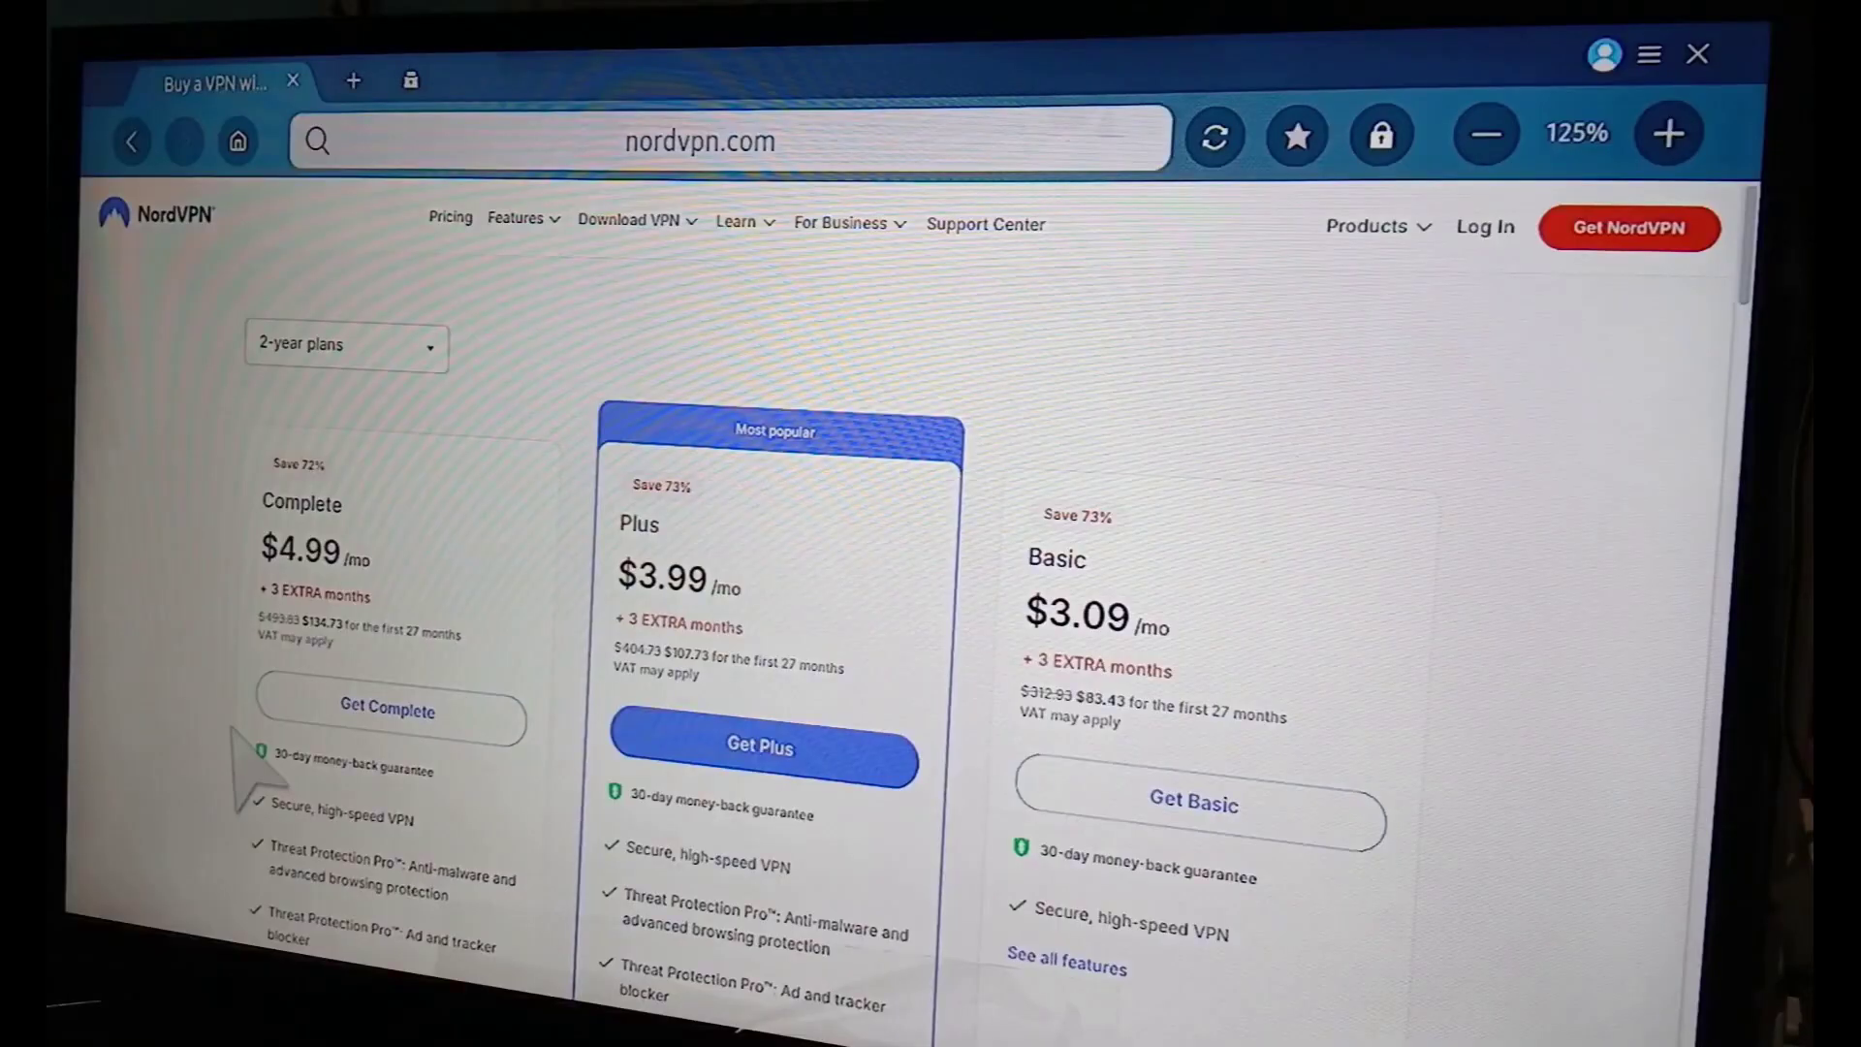
scroll(219, 814, "down", 3)
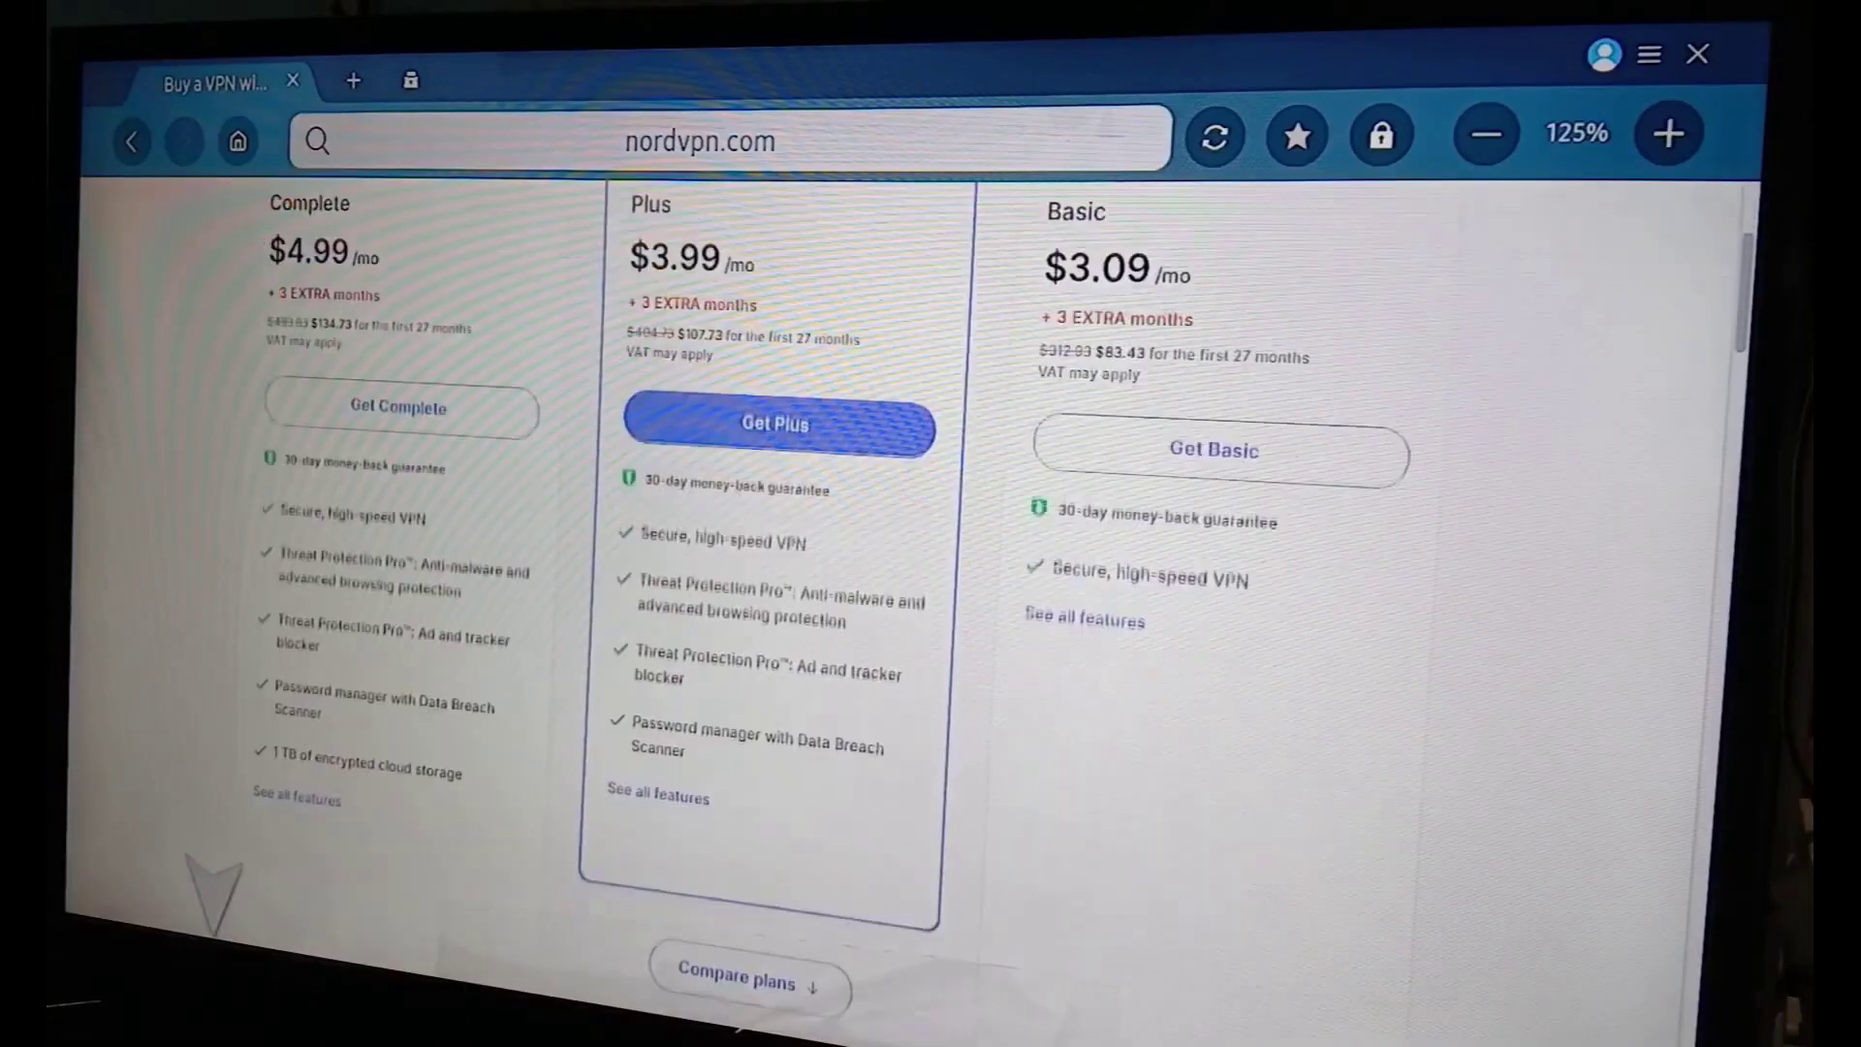
key("alt+Left")
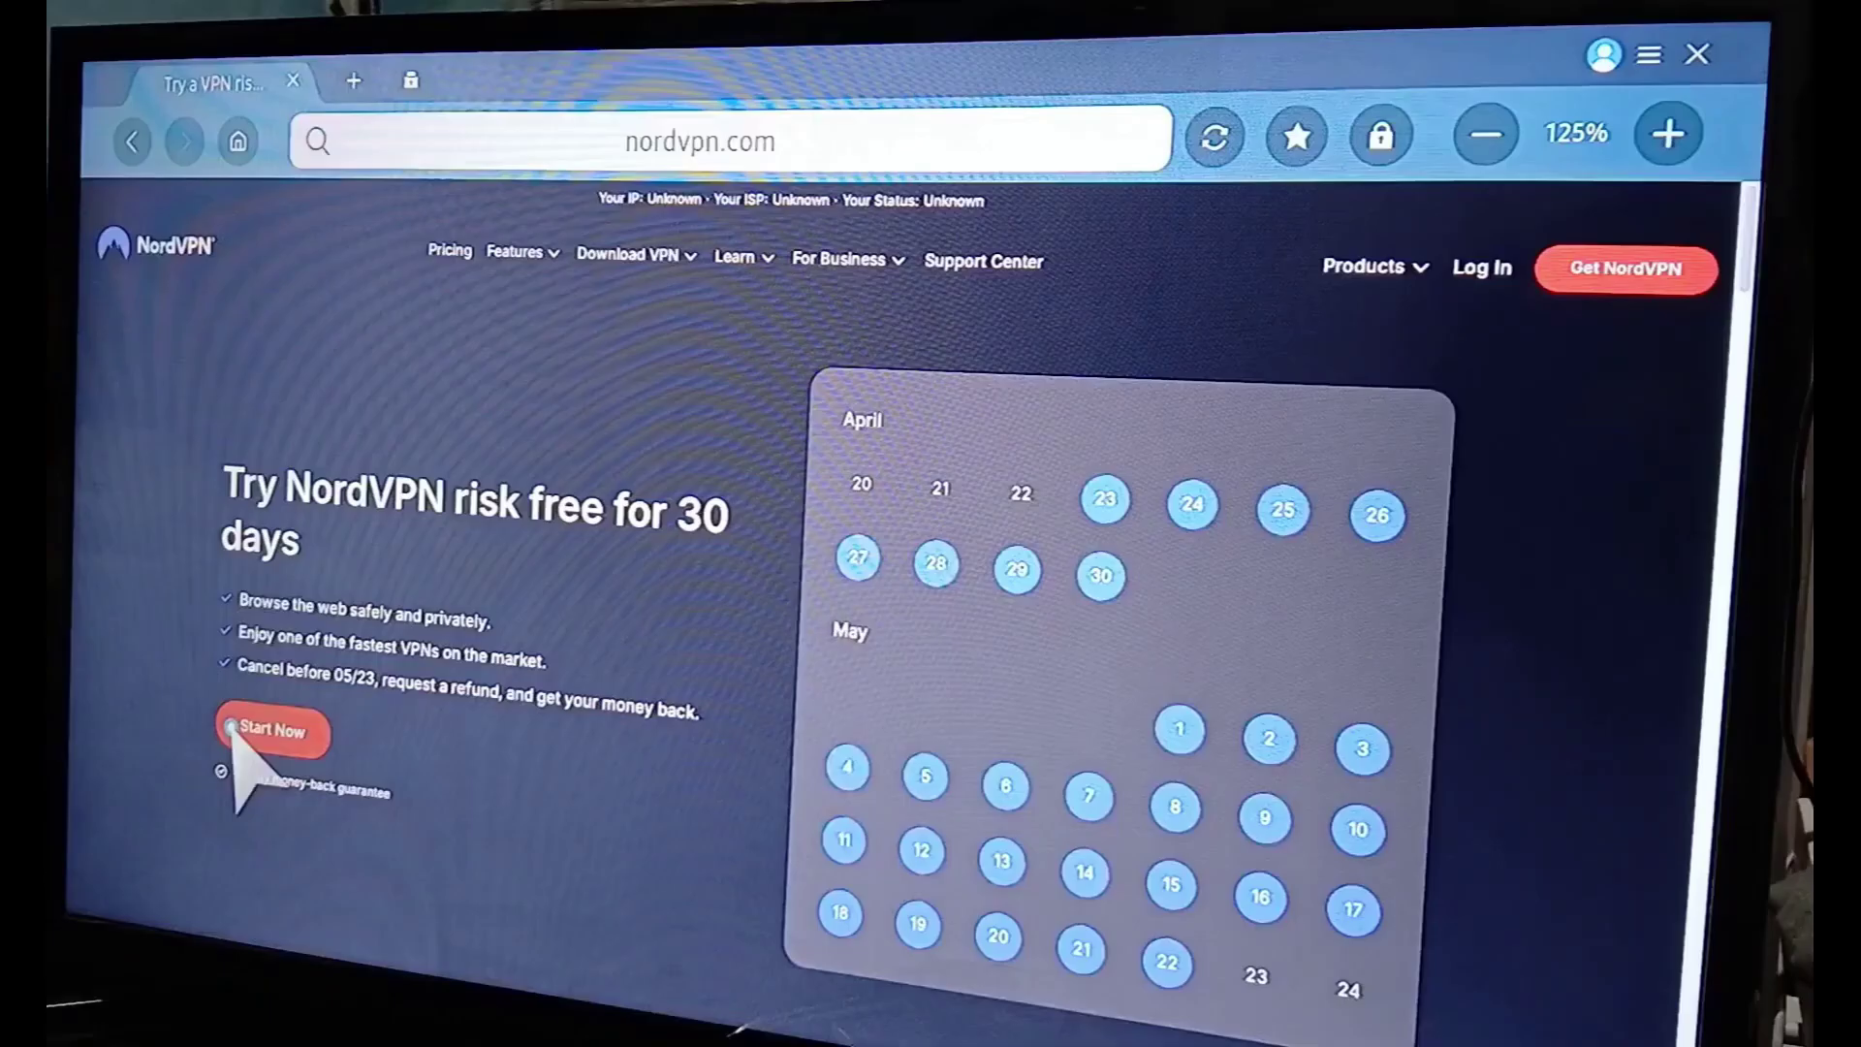